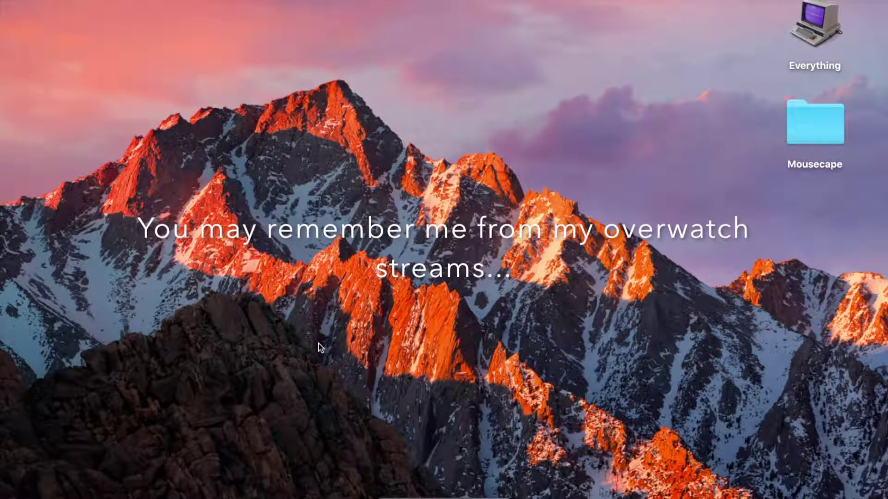
Launch Mousecape, try the Soda, Overwatch and Crosshair capes, then reapply Annoying Dog.
left_click(441, 475)
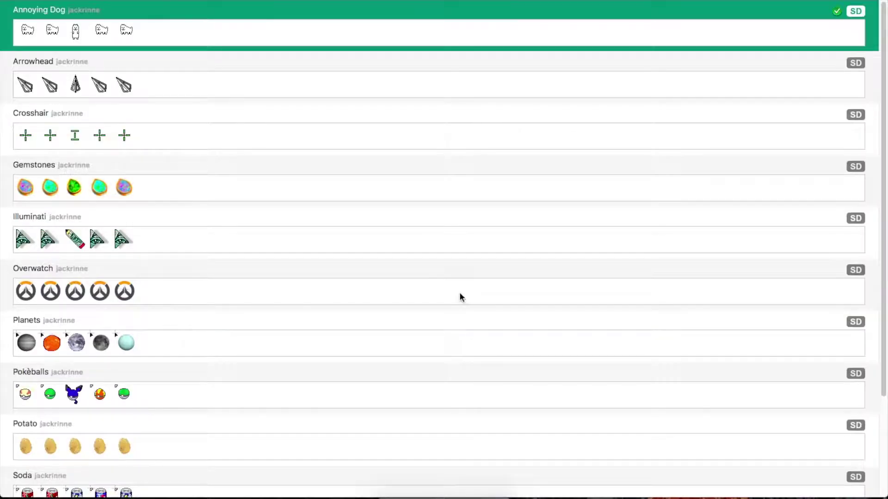
scroll(170, 217, "down", 5)
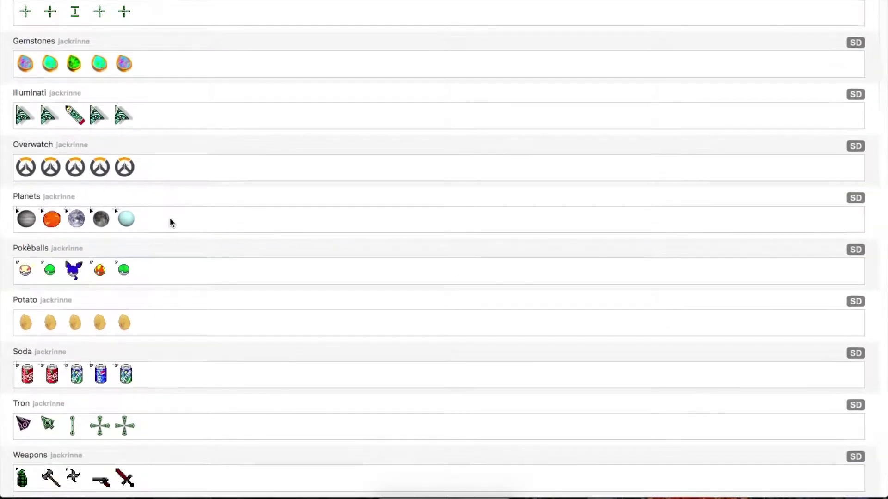
scroll(170, 216, "up", 5)
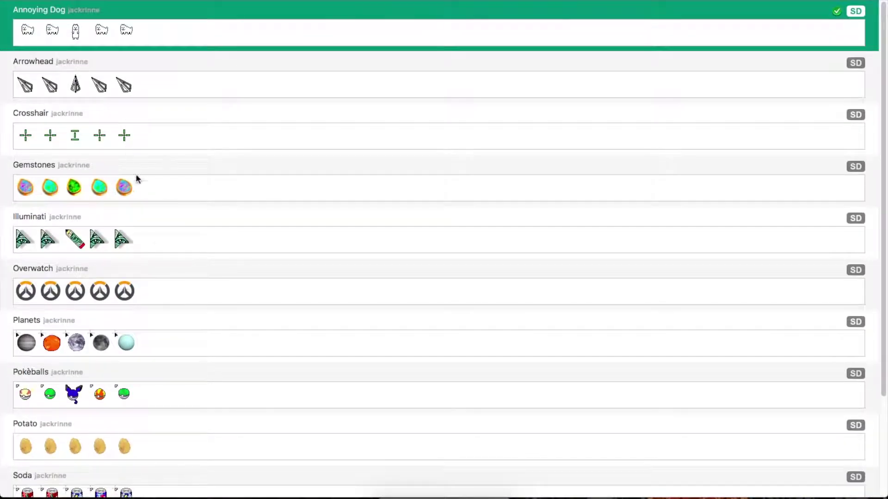
scroll(145, 206, "down", 3)
scroll(144, 206, "down", 3)
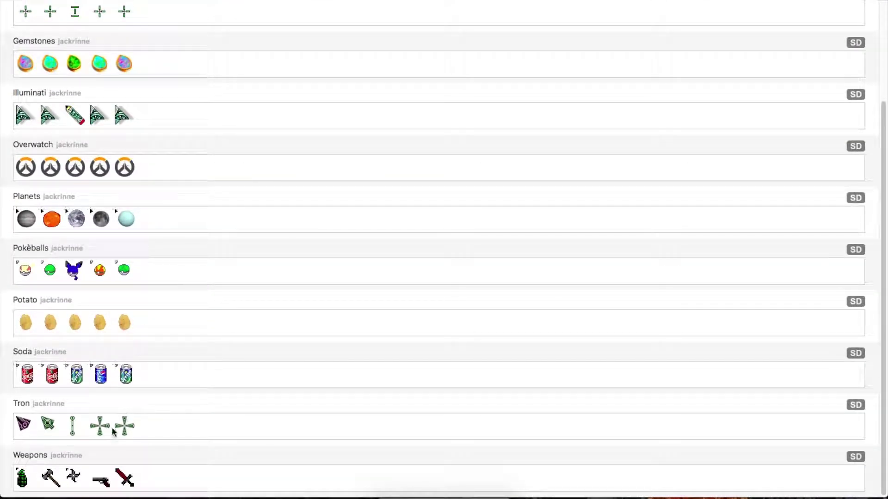
left_click(93, 360)
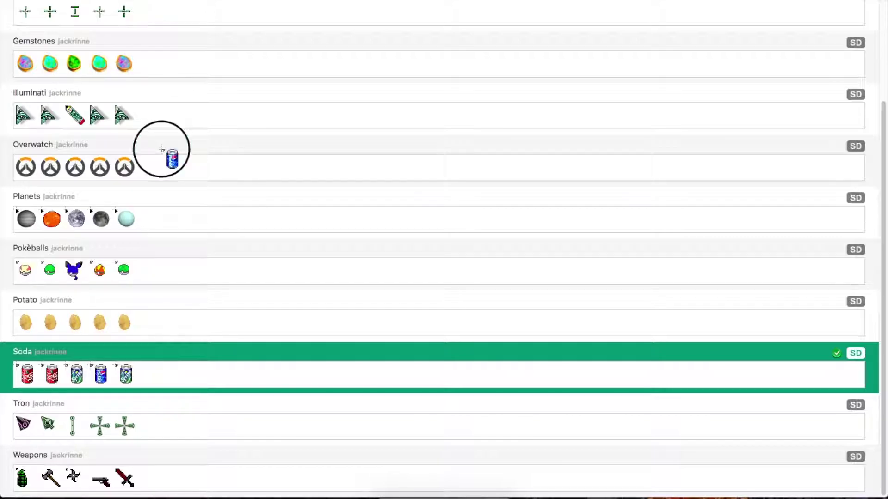
left_click(164, 154)
scroll(181, 150, "up", 2)
scroll(181, 149, "up", 2)
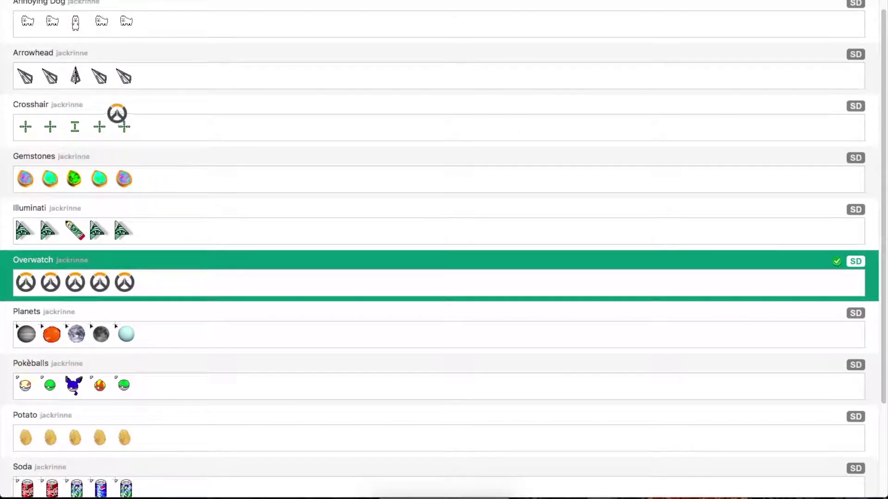
left_click(117, 111)
left_click(78, 28)
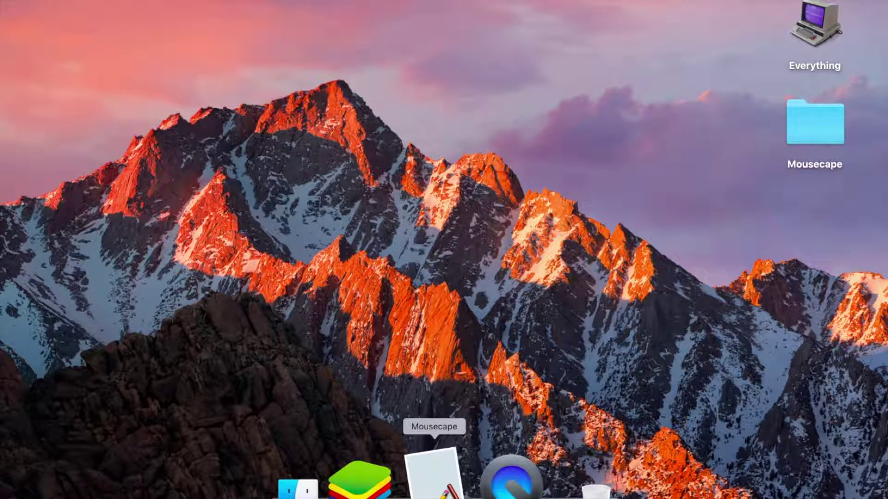
Relaunch Mousecape, create a new cape via File > New Cape, and select the Unnamed cape.
left_click(432, 478)
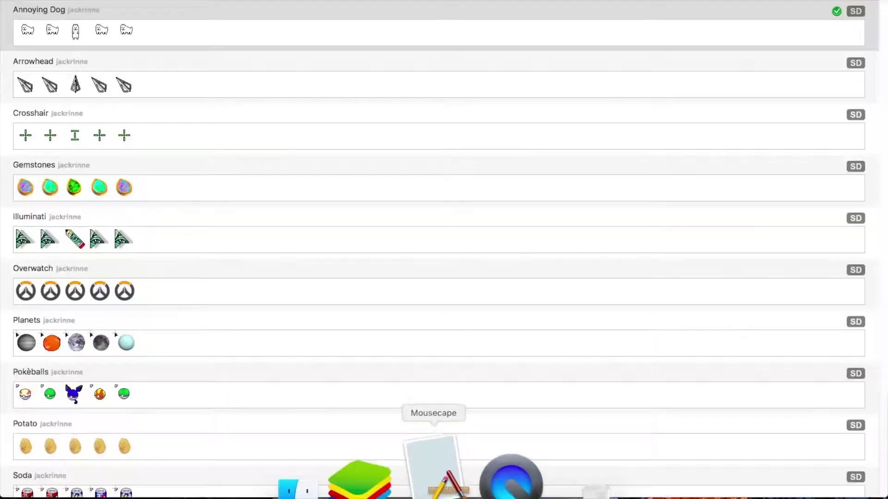
scroll(167, 159, "down", 5)
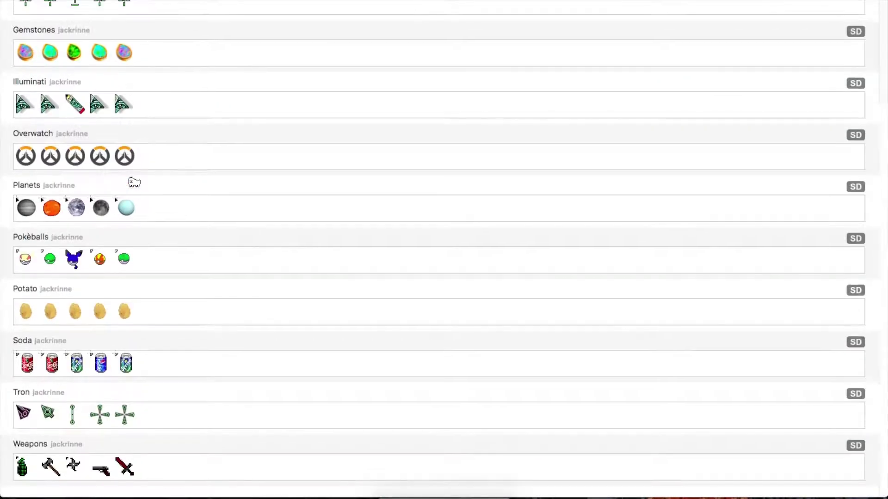
scroll(133, 182, "up", 6)
left_click(109, 3)
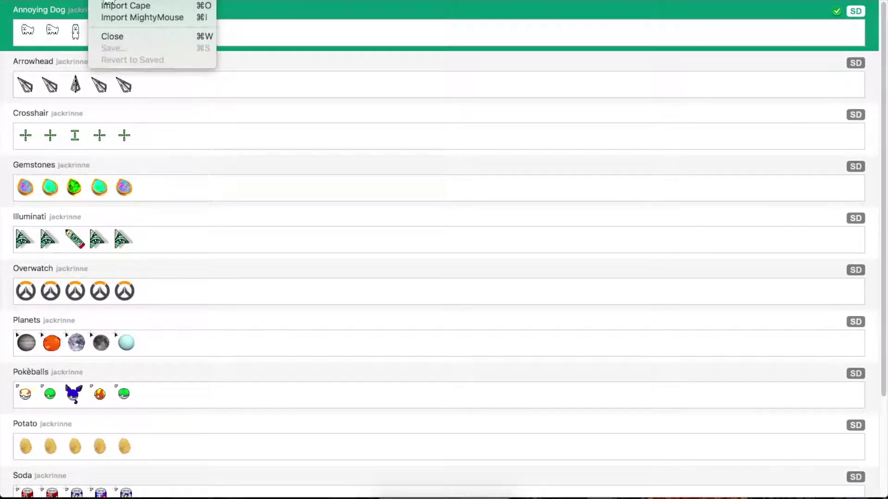
left_click(113, 5)
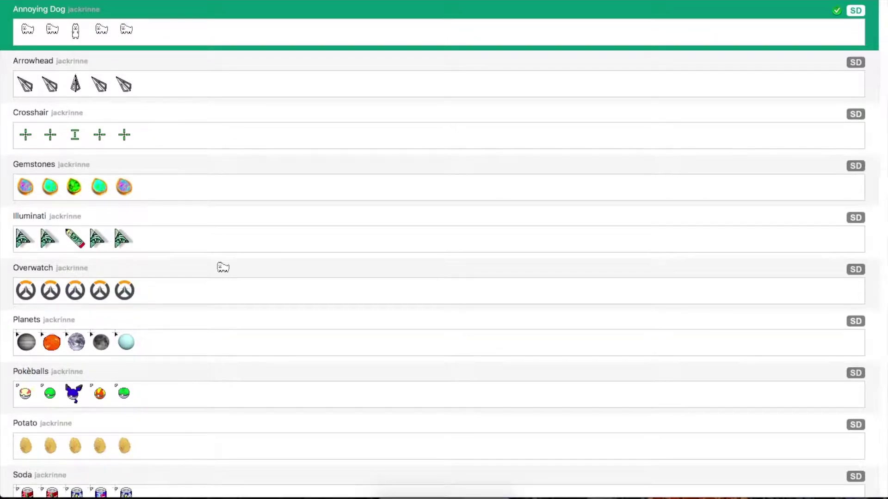
scroll(223, 267, "down", 5)
left_click(152, 403)
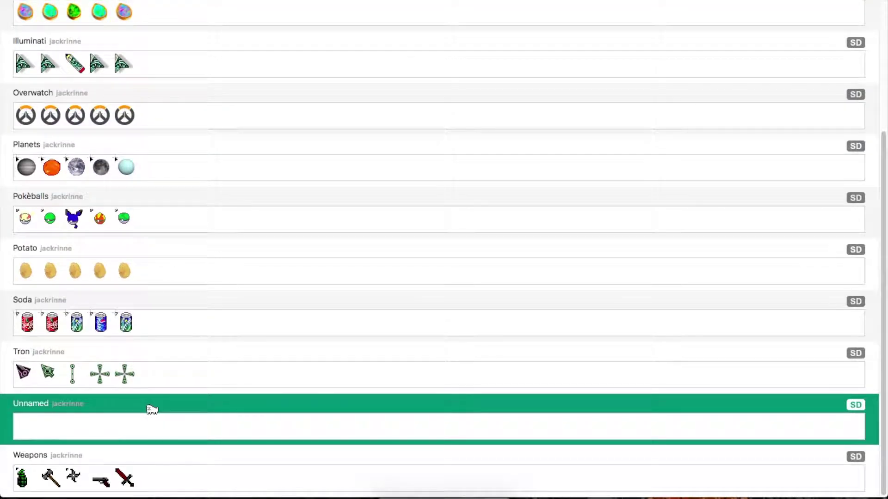
right_click(161, 411)
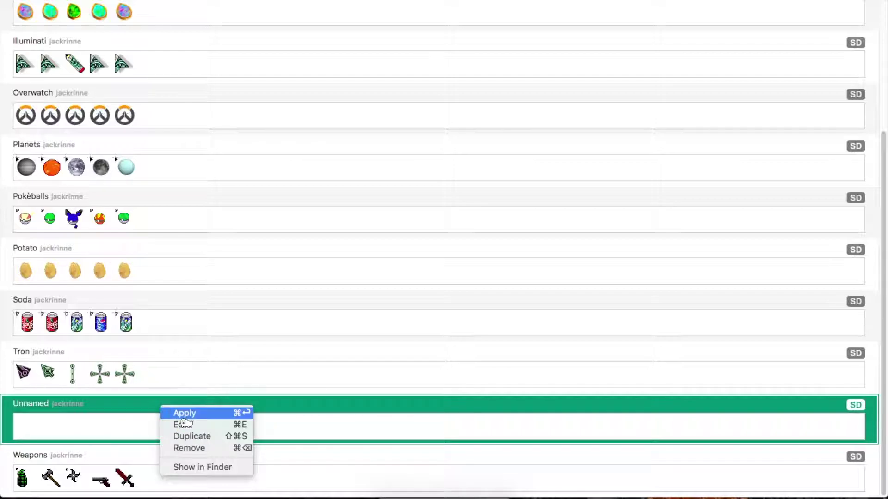
Edit the Unnamed cape and add five blank Unknown cursor entries.
left_click(206, 429)
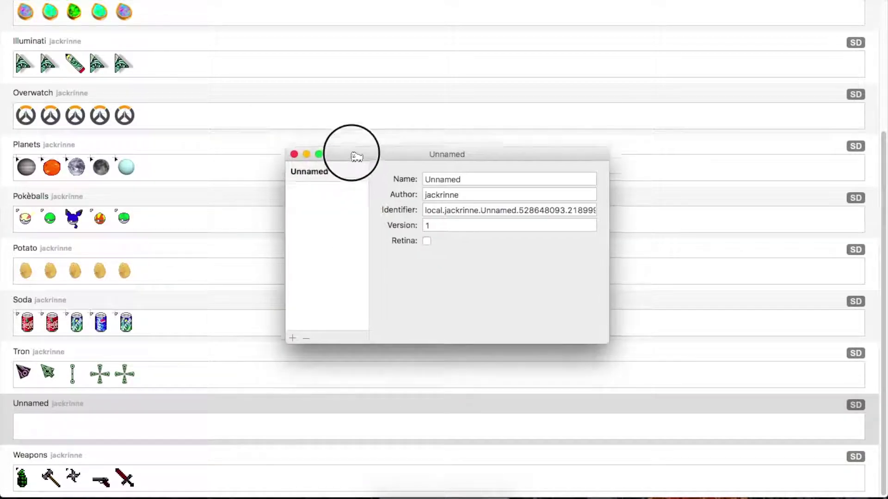
left_click_drag(345, 166, 368, 105)
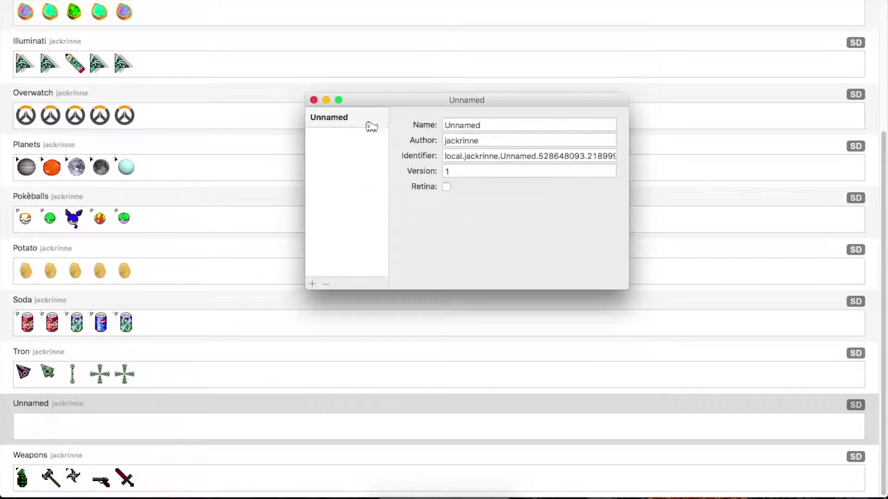
left_click(313, 284)
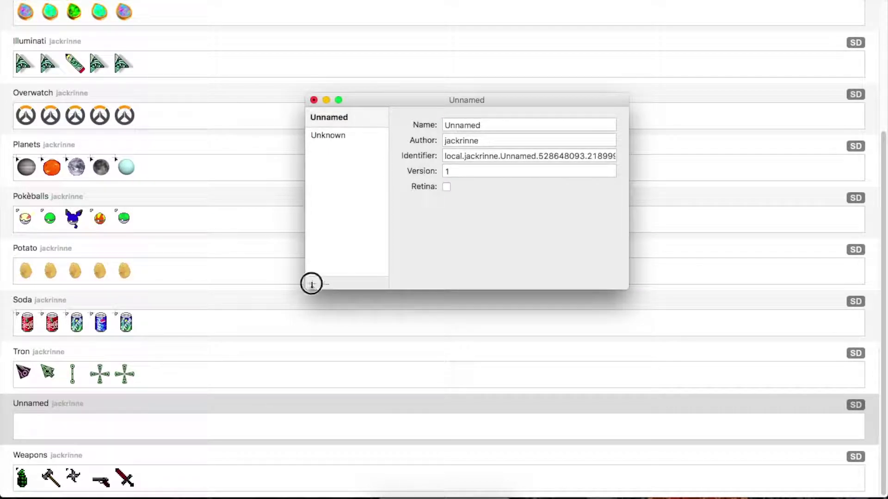
left_click(312, 284)
left_click(312, 285)
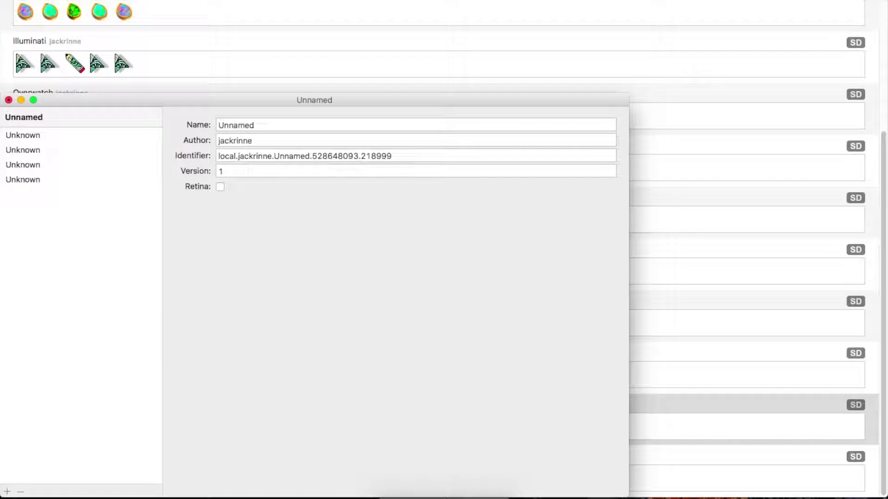
left_click(312, 284)
mouse_move(306, 288)
left_mouse_down()
mouse_move(280, 300)
mouse_move(274, 288)
left_mouse_up()
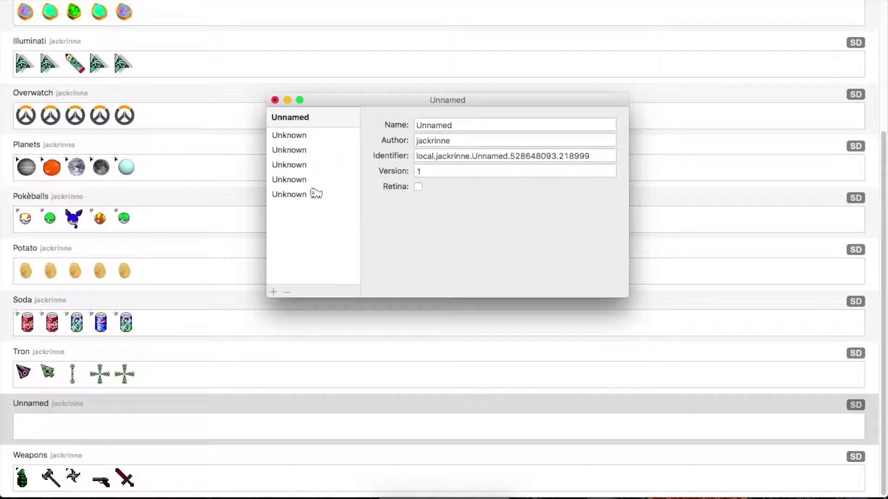
Set the first cursor entry's type to Arrow.
left_click(302, 135)
left_click(458, 126)
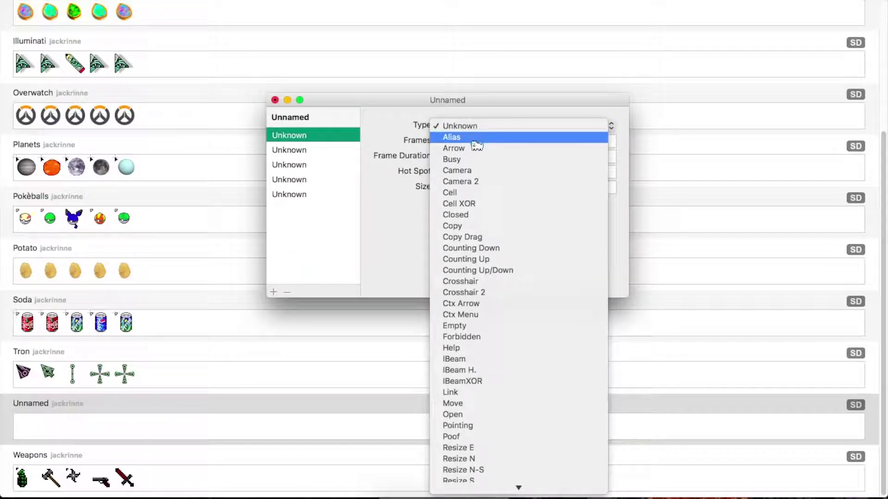
left_click(459, 126)
left_click(480, 127)
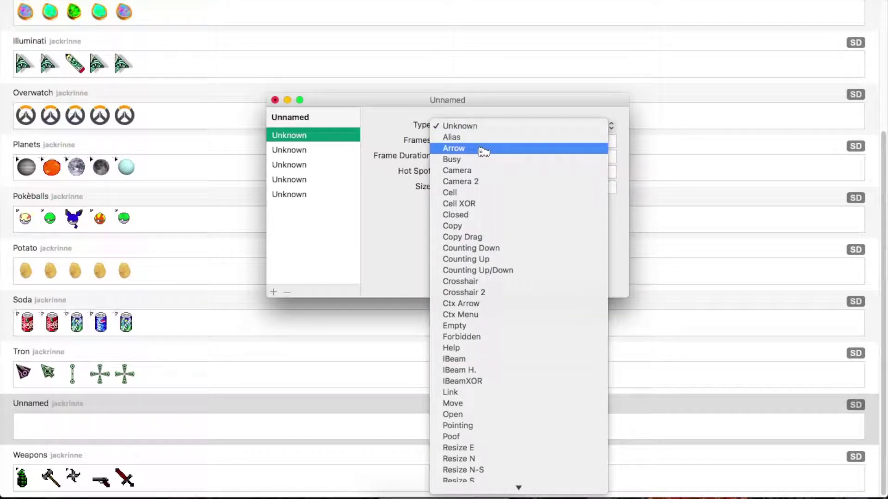
left_click(484, 151)
Set the next two cursors' types to Busy and IBeam.
left_click(333, 150)
left_click(486, 127)
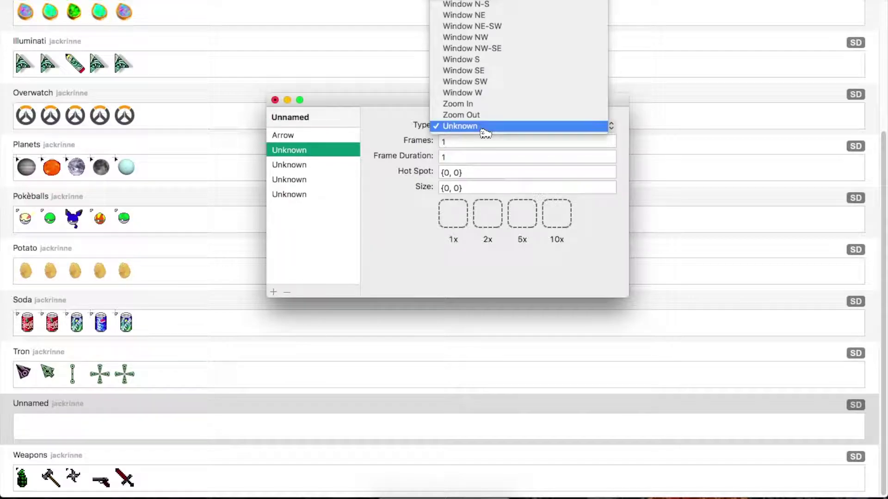
scroll(486, 7, "up", 10)
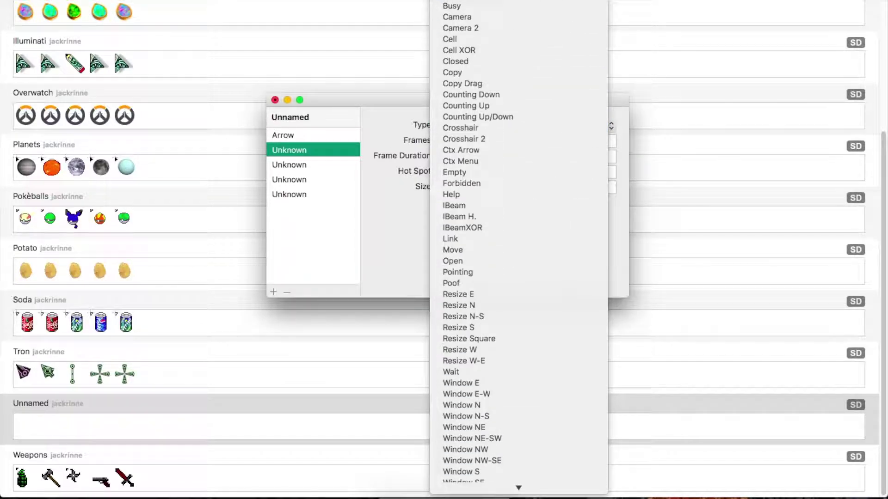
left_click(458, 6)
left_click(324, 166)
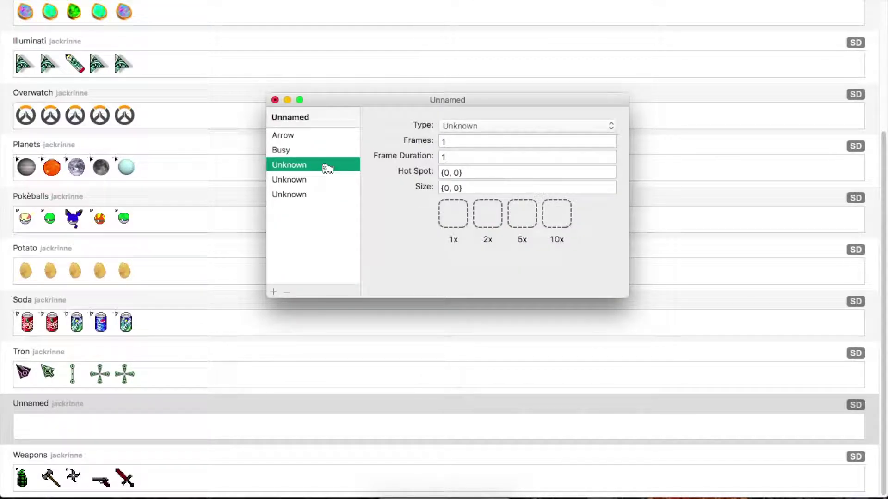
left_click(466, 127)
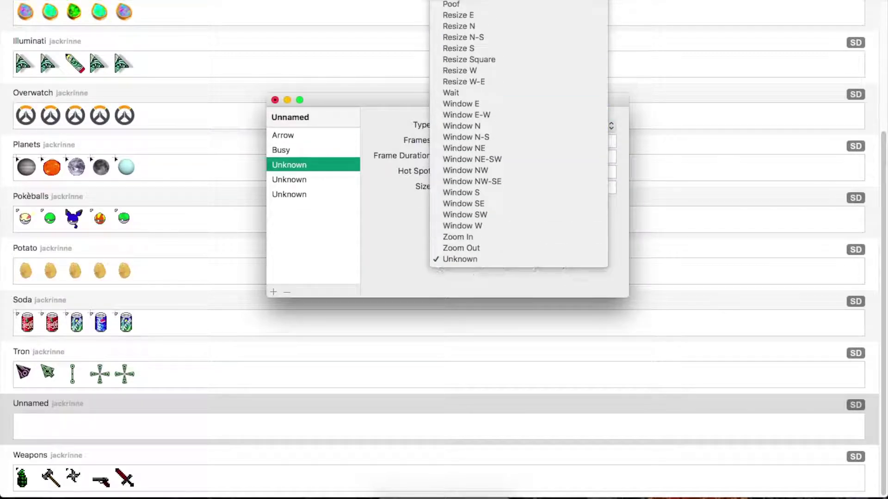
scroll(486, 42, "up", 10)
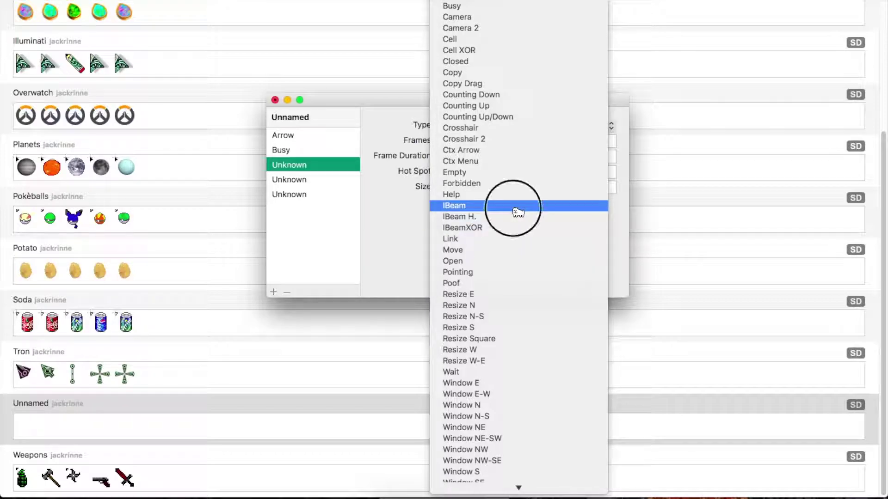
left_click(519, 206)
Set the remaining two cursors' types to Pointing and Wait.
left_click(335, 181)
left_click(525, 126)
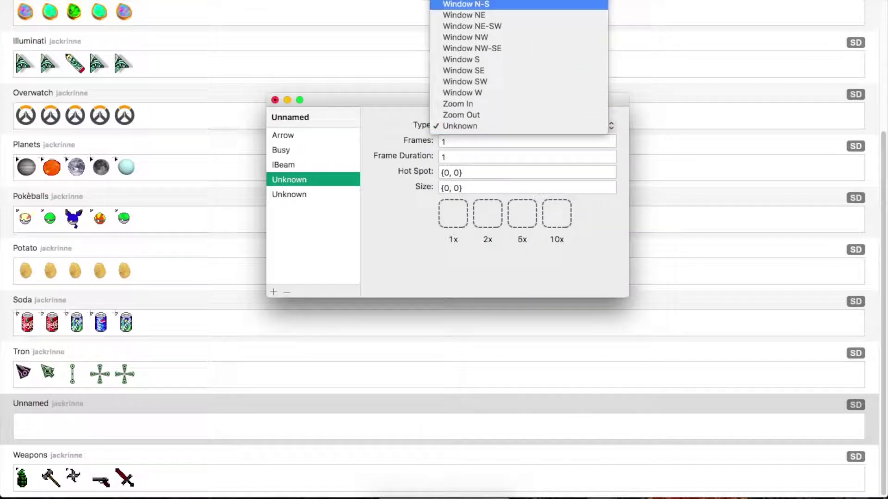
scroll(526, 126, "up", 10)
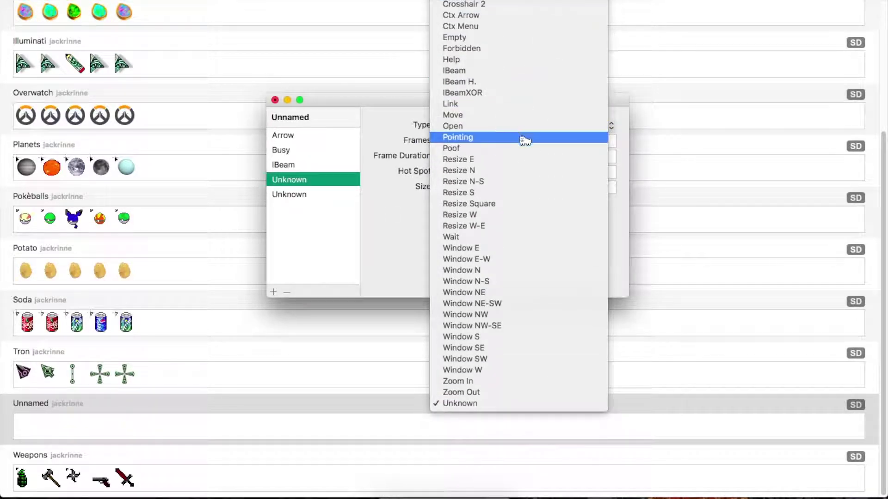
left_click(519, 137)
left_click(319, 195)
left_click(485, 125)
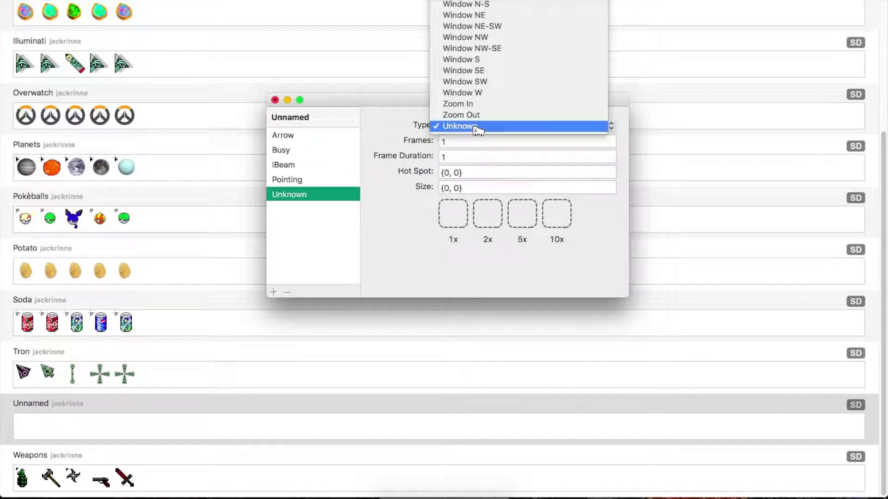
scroll(472, 126, "up", 10)
left_click(467, 72)
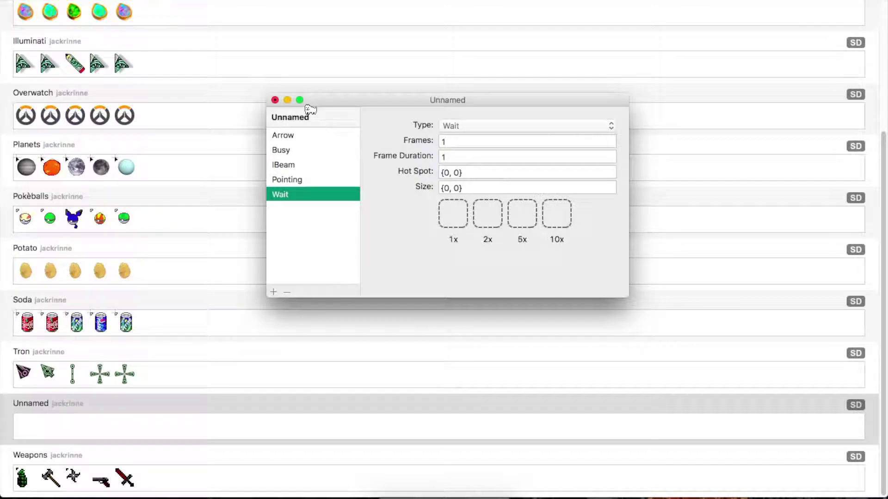
Move the editor aside and capture a sky region screenshot to the desktop.
mouse_move(312, 100)
left_mouse_down()
mouse_move(63, 0)
mouse_move(38, 6)
left_mouse_up()
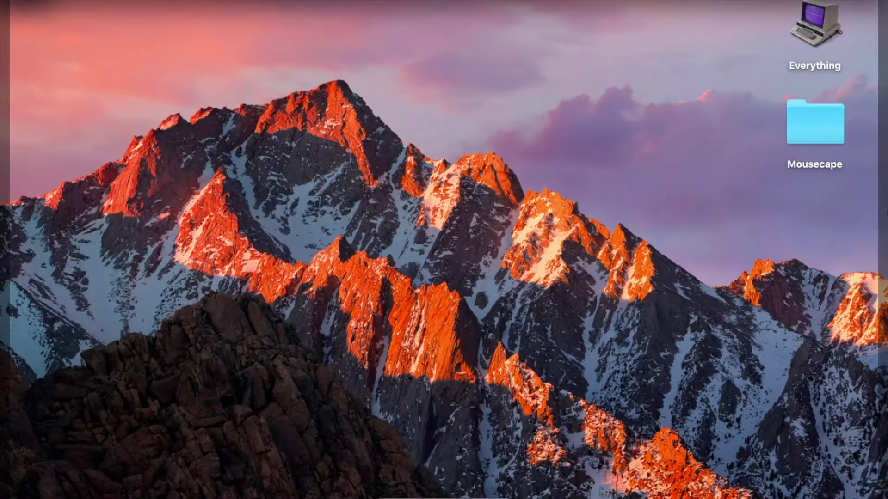
double_click(814, 125)
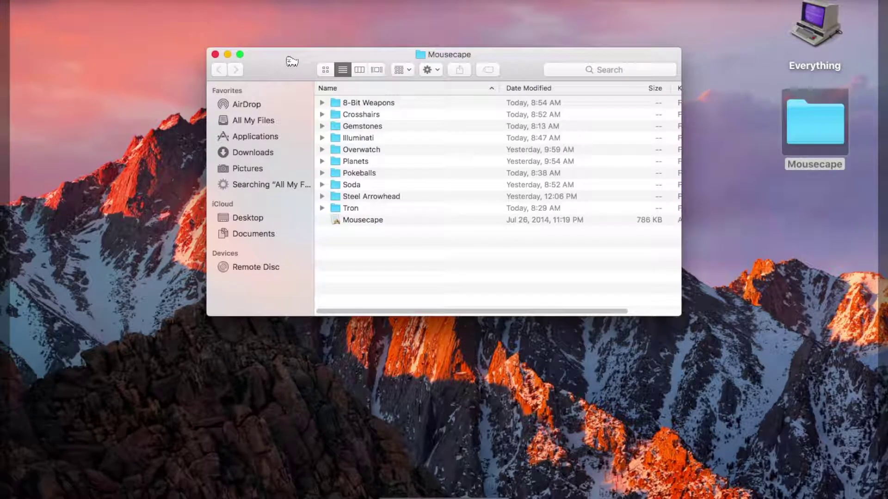
left_click(215, 55)
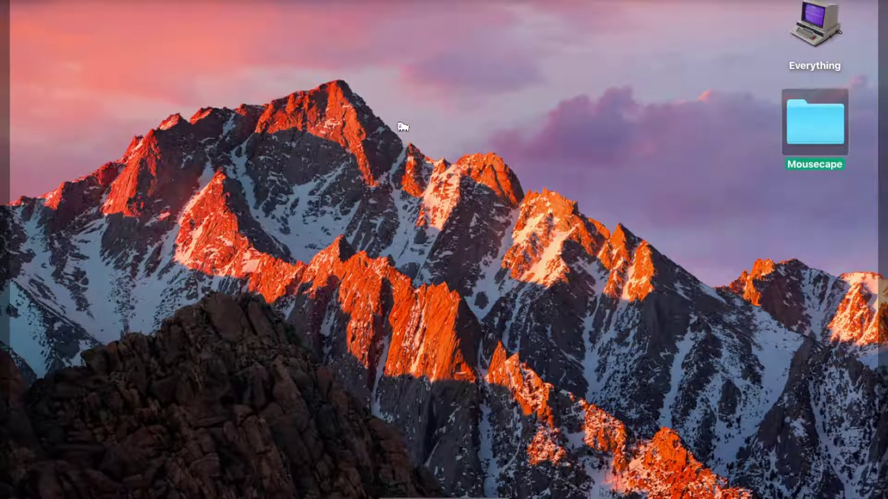
key("super+shift+4")
left_click_drag(443, 30, 617, 186)
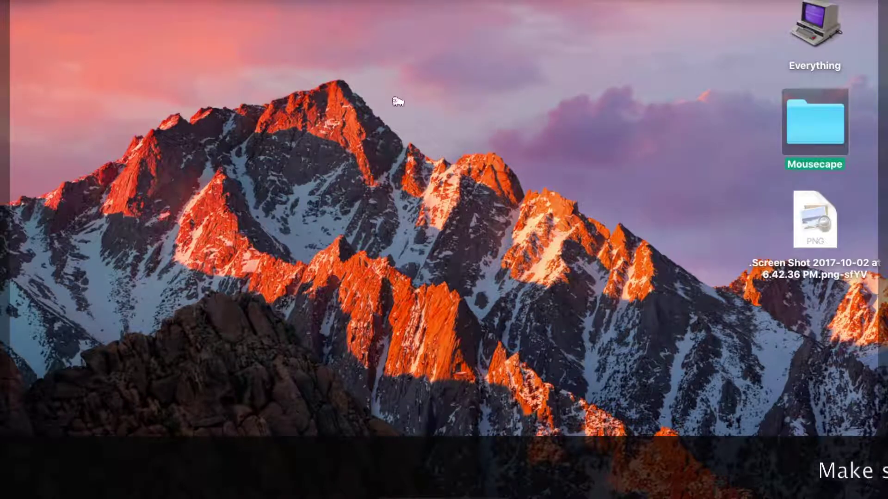
left_click_drag(815, 221, 675, 121)
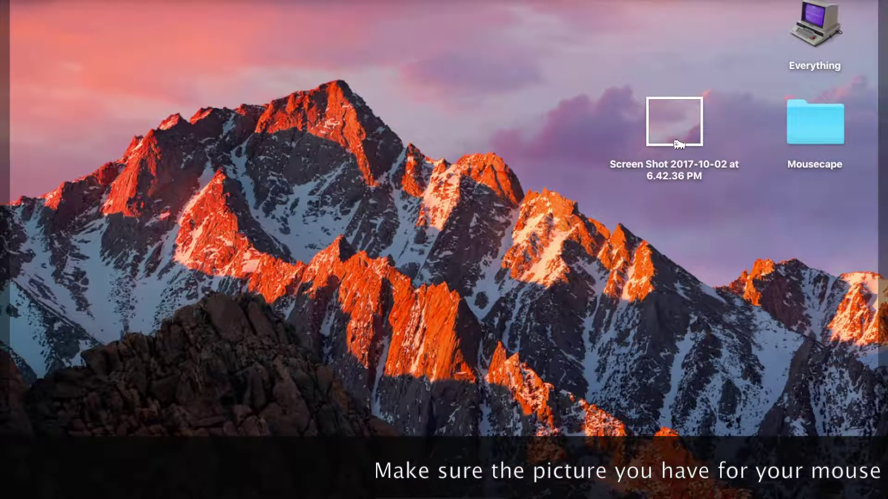
Set the screenshot as the Wait cursor's 1x image, sized 221 by 190.
left_click_drag(674, 141, 186, 108)
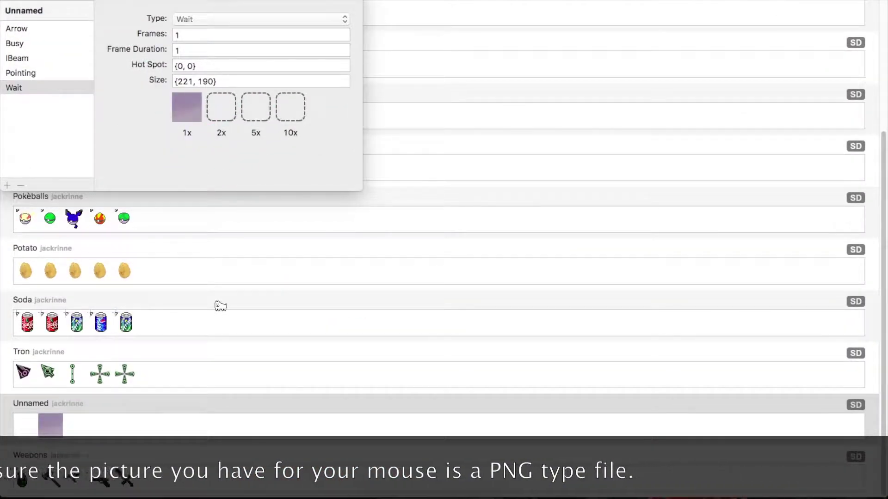
left_click(20, 28)
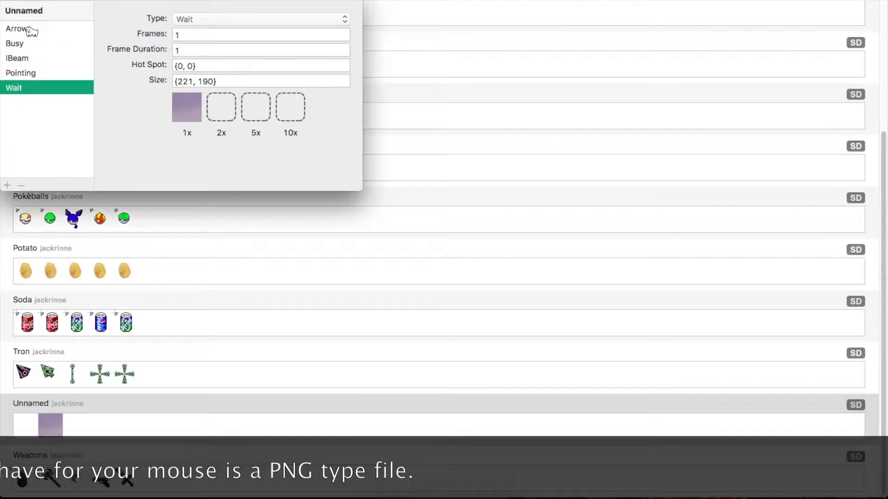
left_click(54, 89)
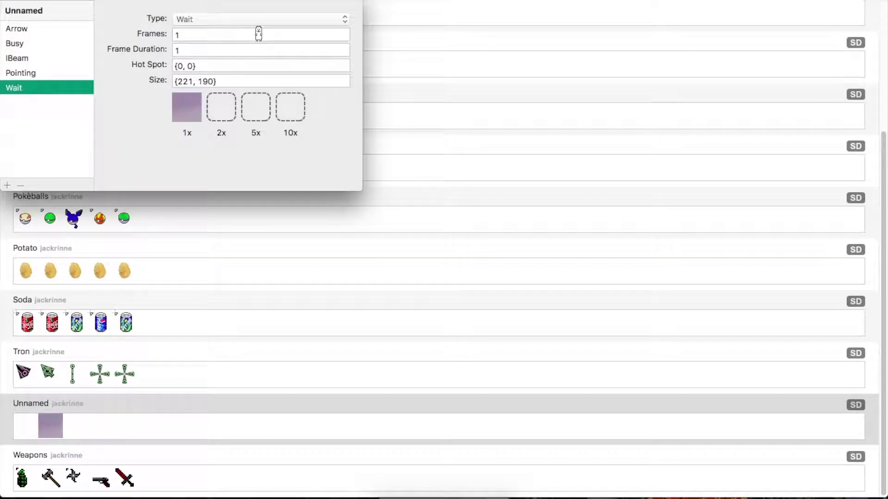
left_click_drag(258, 34, 175, 35)
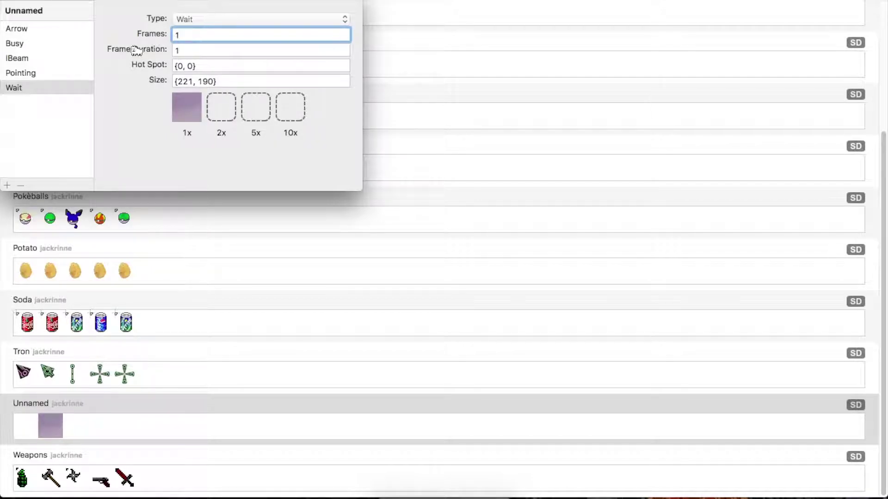
Review the cursors and add the sky screenshot as Pointing's 1x image.
left_click(35, 76)
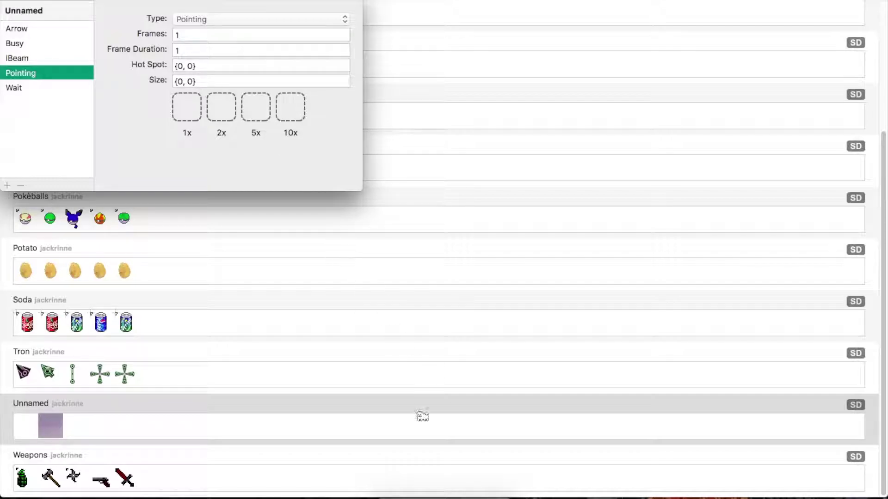
left_click(38, 30)
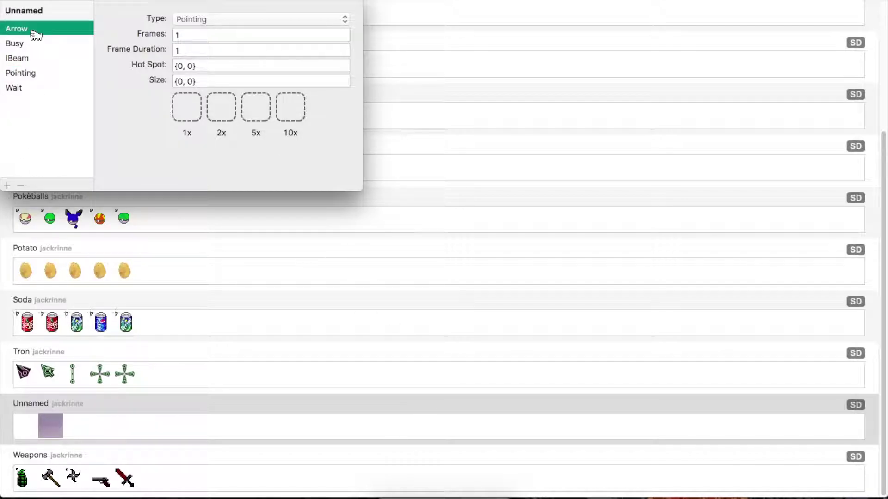
left_click(38, 47)
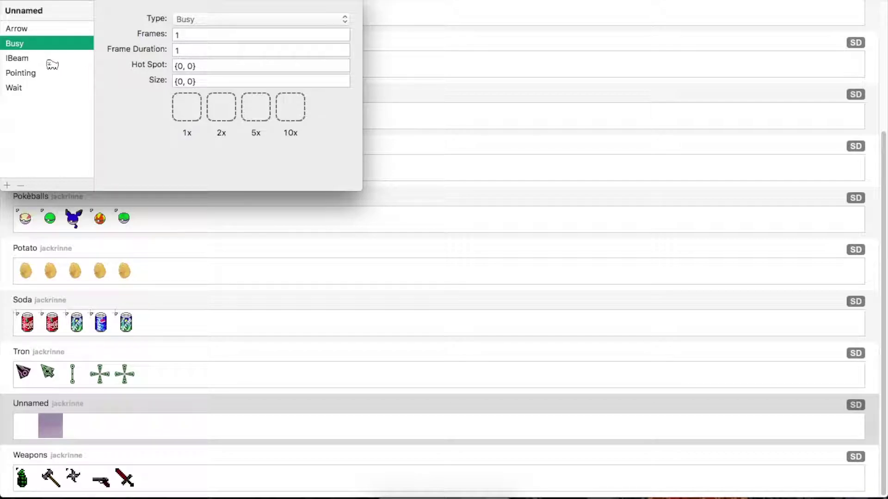
left_click(46, 90)
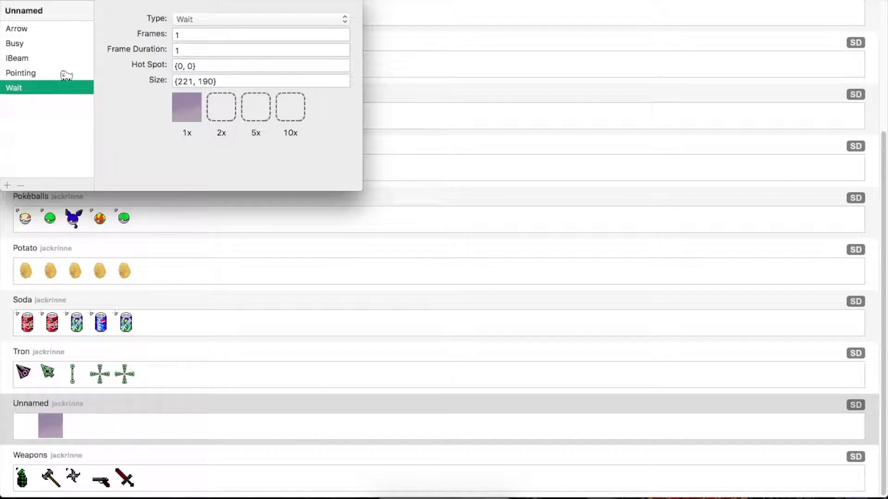
left_click(38, 73)
left_click_drag(670, 114, 172, 100)
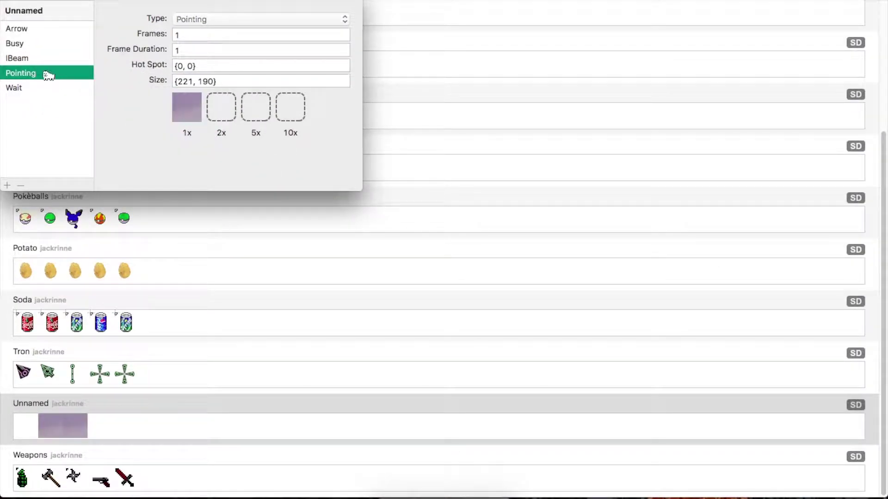
Add the sky screenshot to the IBeam and Busy cursors, then to Arrow.
left_click(42, 59)
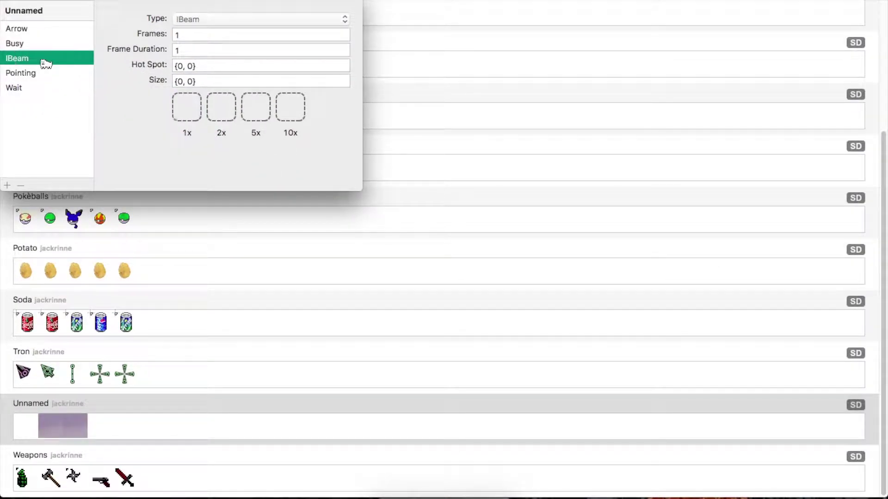
mouse_move(670, 114)
left_mouse_down()
mouse_move(181, 123)
mouse_move(186, 111)
left_mouse_up()
left_click(59, 44)
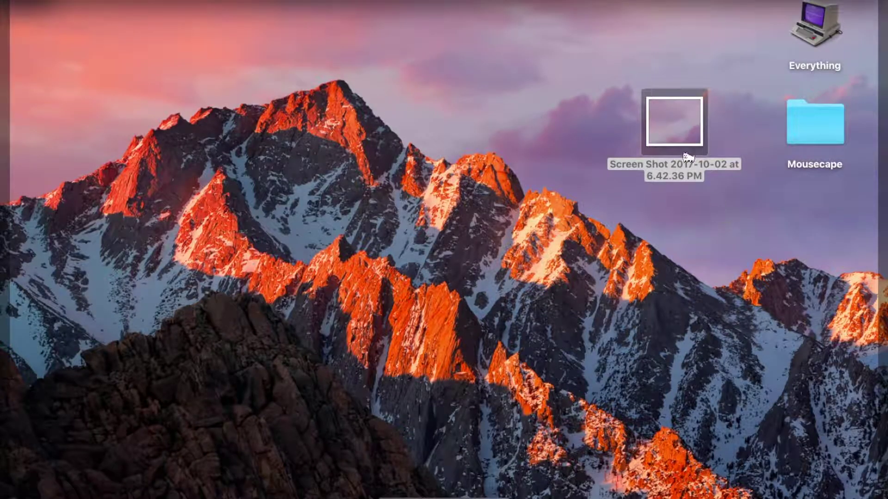
mouse_move(674, 125)
left_mouse_down()
mouse_move(690, 151)
mouse_move(186, 110)
left_mouse_up()
left_click(17, 29)
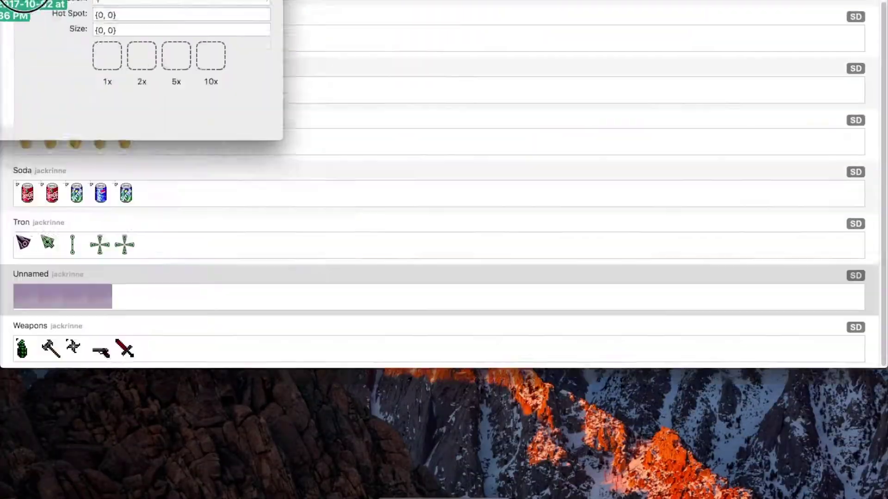
left_click_drag(8, 7, 186, 110)
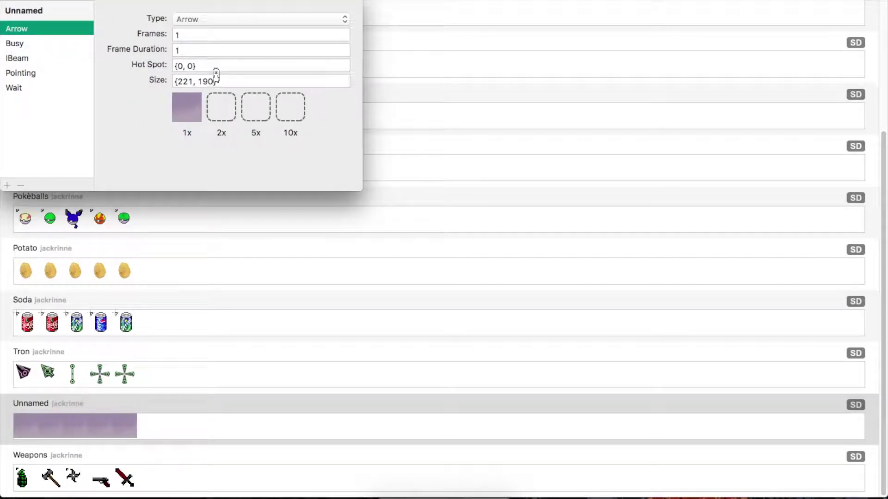
Try a 10,10 hot spot on the Arrow cursor, then clear the value.
left_click_drag(208, 65, 173, 67)
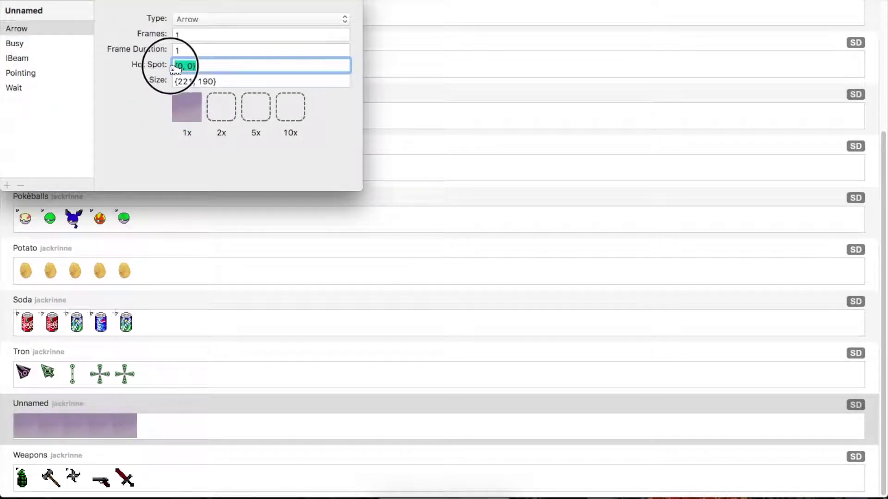
left_click(201, 64)
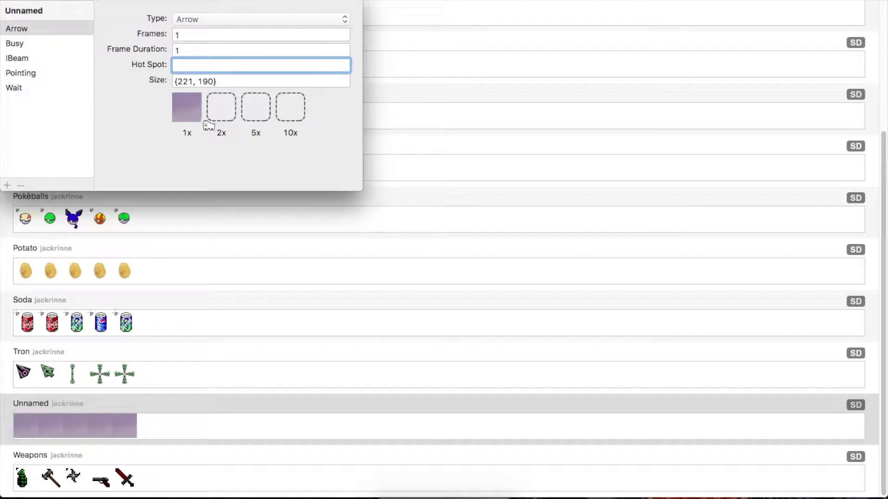
mouse_move(188, 109)
left_mouse_down()
mouse_move(172, 136)
mouse_move(200, 115)
mouse_move(290, 112)
left_mouse_up()
type("2")
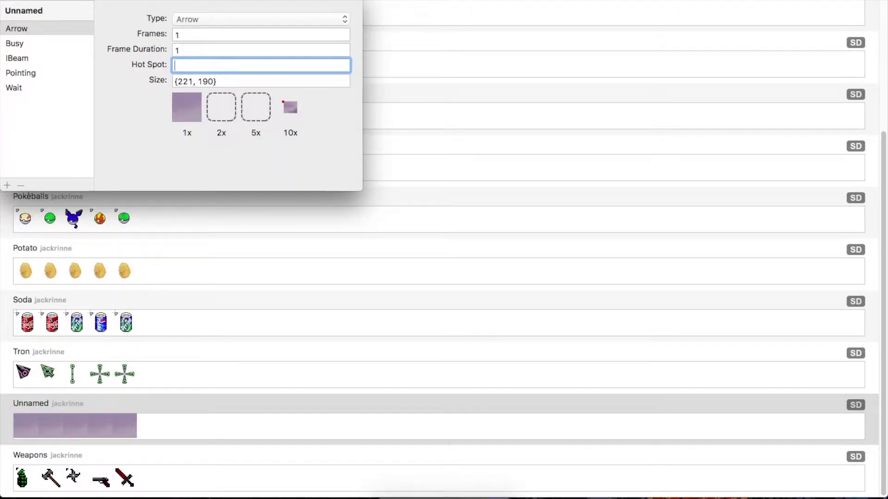
type("20")
type("10")
key("BackSpace")
type("0")
key("BackSpace")
key("BackSpace")
key("BackSpace")
key("BackSpace")
key("BackSpace")
Rename the cape AJKSHFJKSHFJKSDFHDKHFDF, enable Retina, and close the editor.
left_click(25, 11)
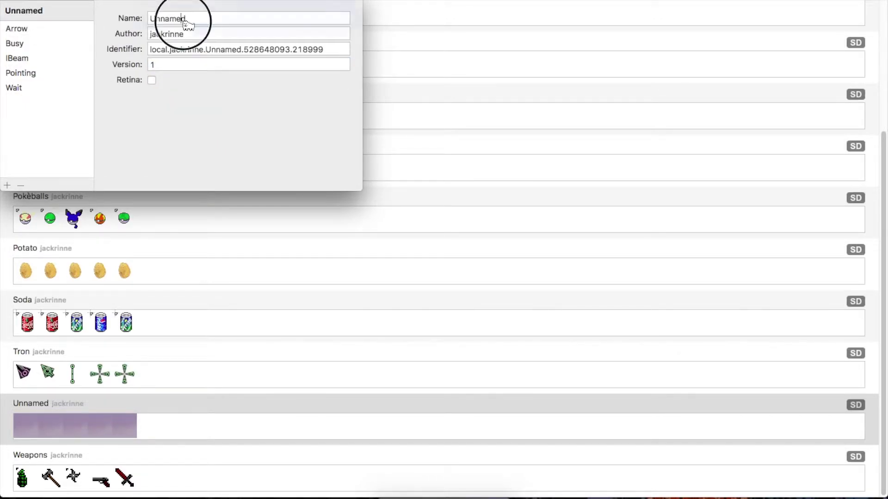
double_click(180, 18)
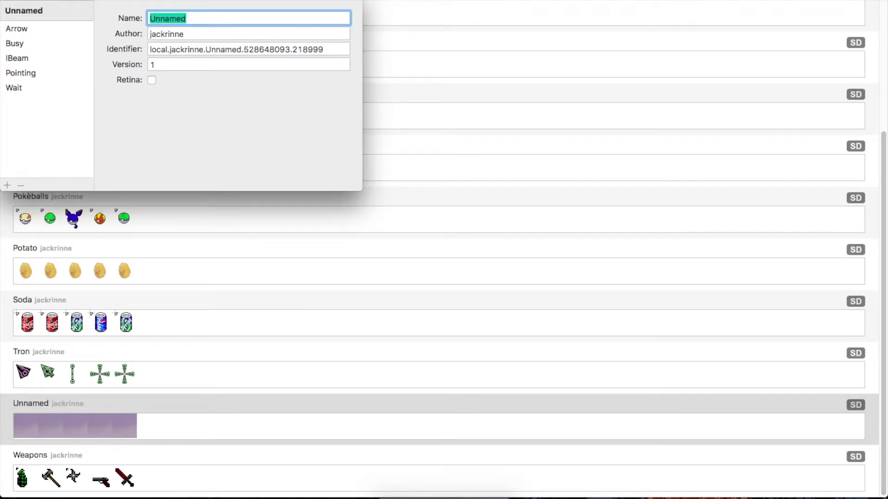
type("AJKSHFJKSHFJKSDFHDKHFDF")
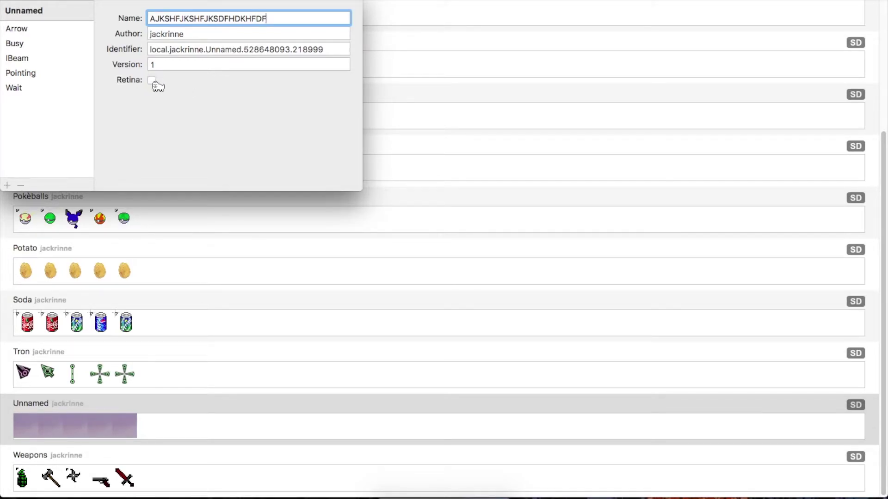
left_click(152, 80)
left_click(14, 1)
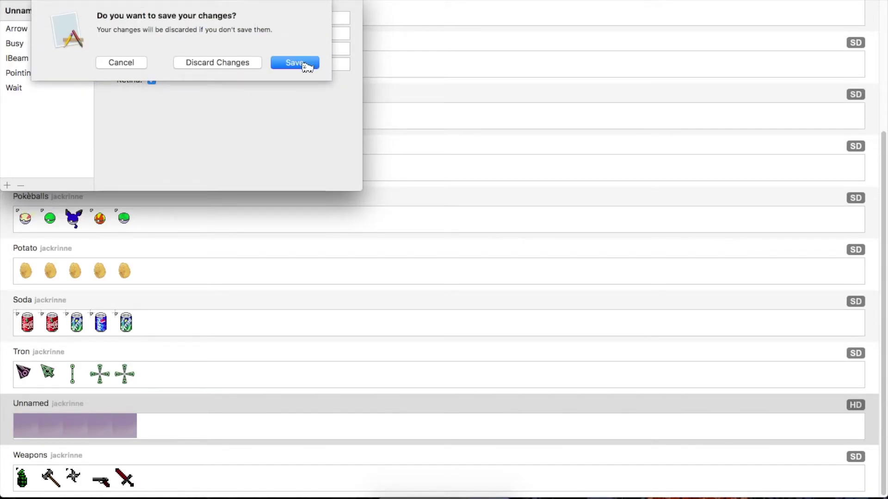
Save the renamed HD cape, apply it, then apply the Crosshair cape.
left_click(295, 62)
scroll(349, 324, "up", 5)
scroll(349, 325, "up", 5)
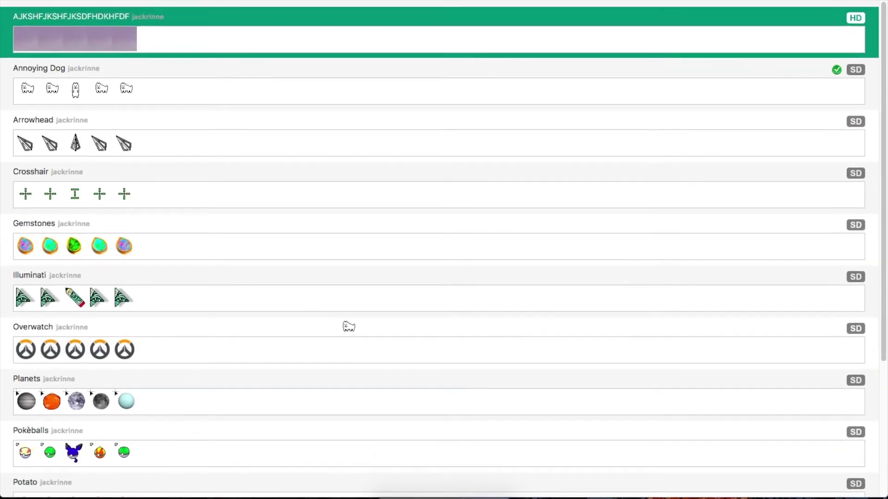
double_click(201, 32)
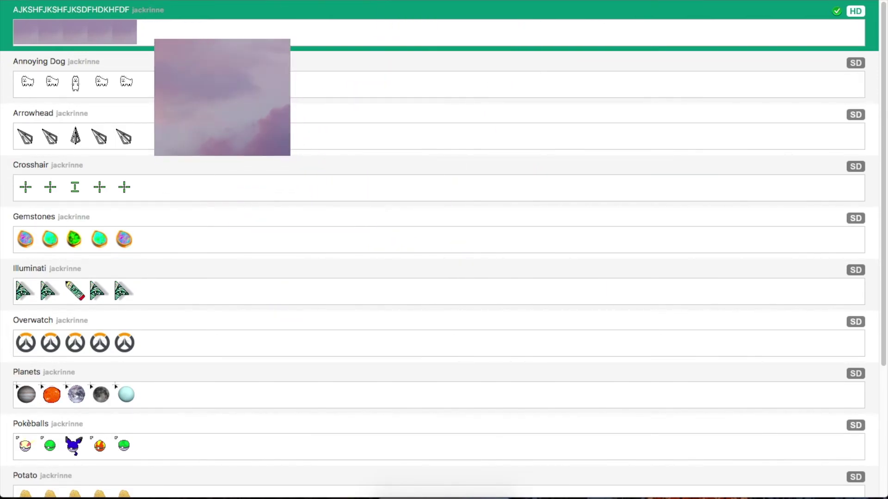
left_click(132, 170)
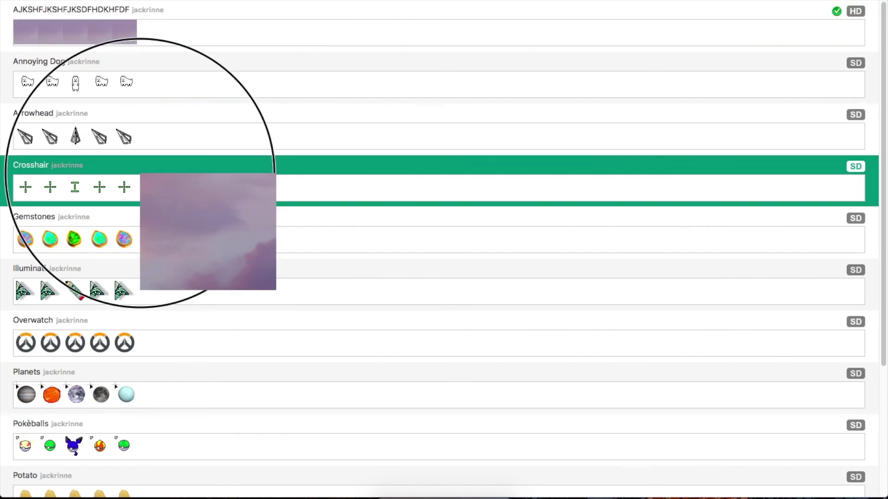